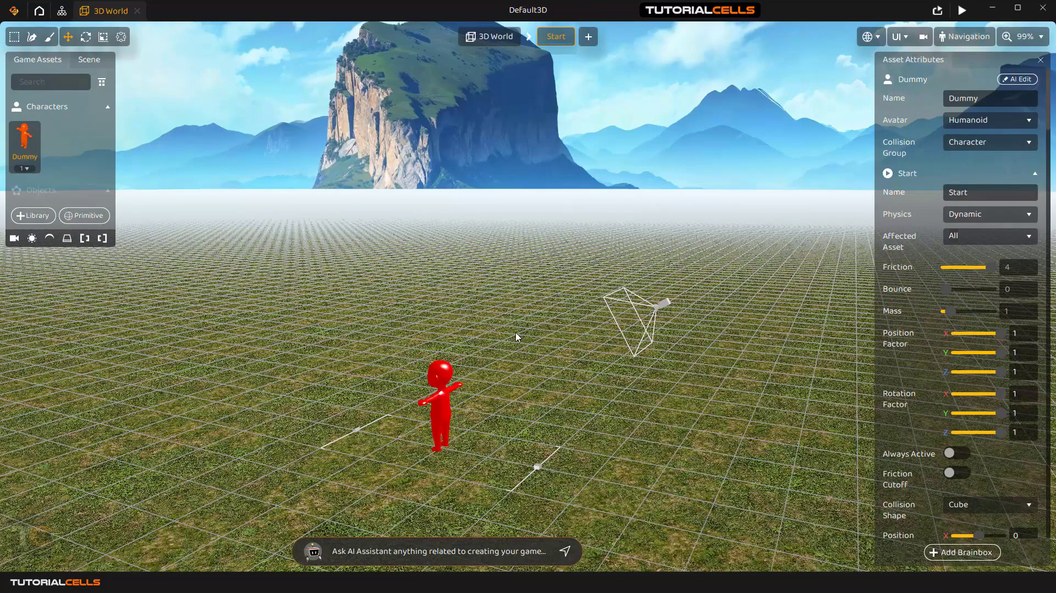
# Select the game camera in the 3D world and raise it to a Y position of about 6.39.
pyautogui.moveTo(507, 374); pyautogui.dragTo(478, 369, button='right')
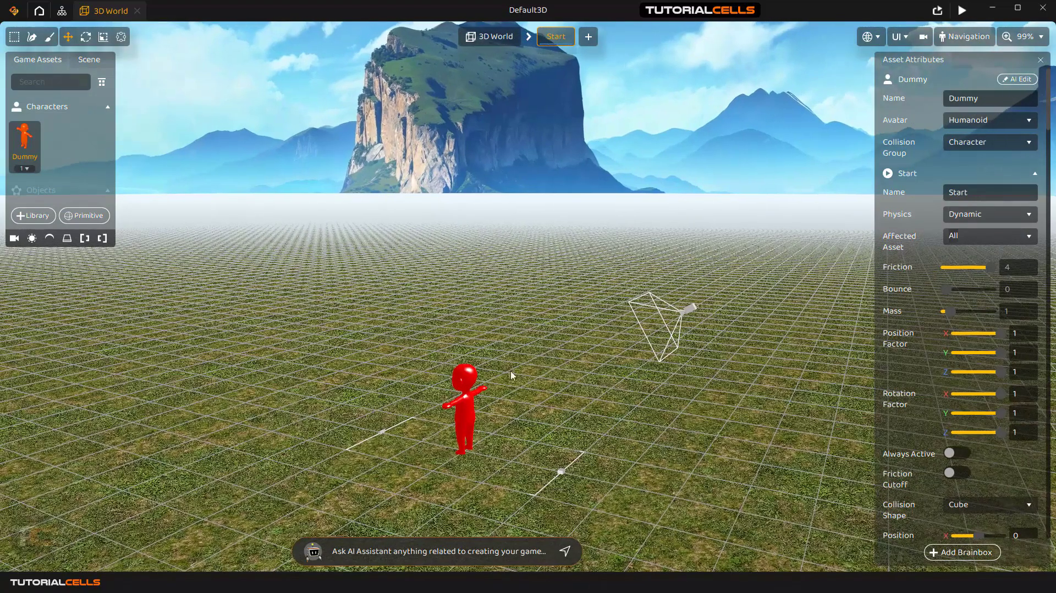
pyautogui.click(684, 319)
pyautogui.moveTo(684, 289); pyautogui.dragTo(689, 273)
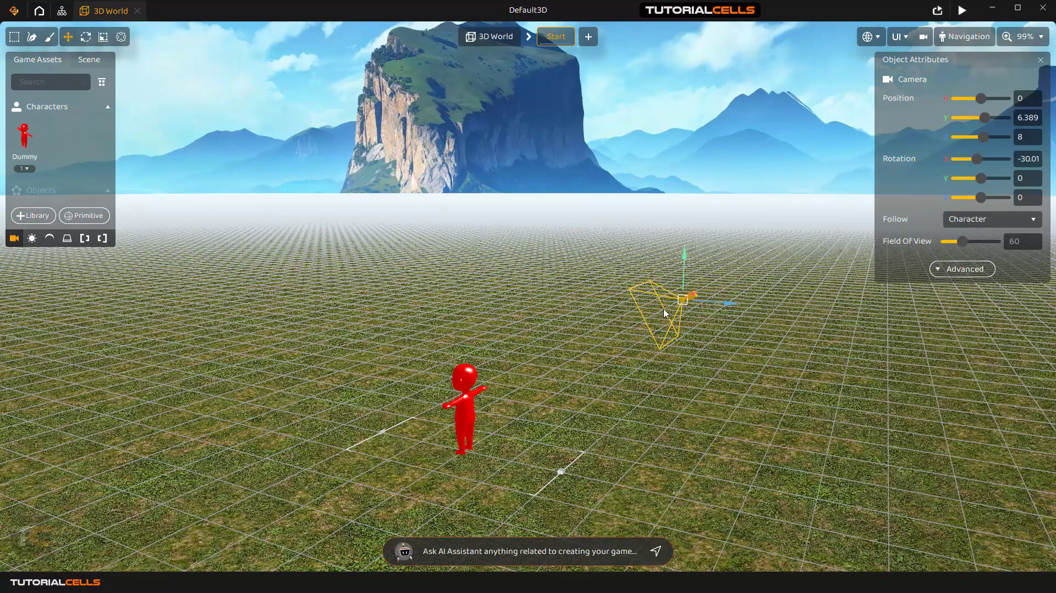
# Look through the game camera, tilt it down to an X rotation of about -32.5, and leave the camera view.
pyautogui.click(924, 38)
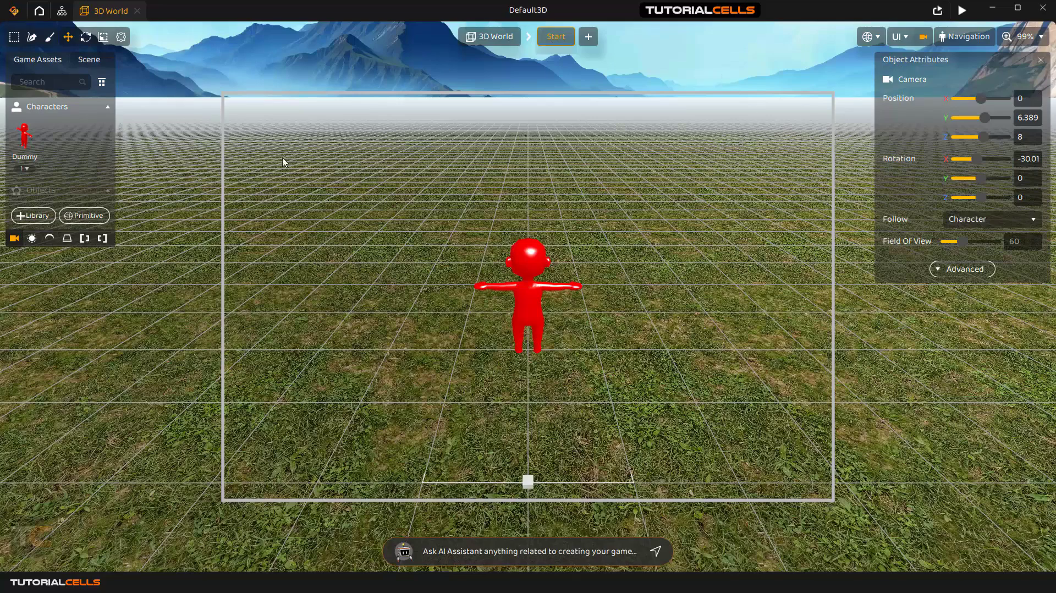
pyautogui.moveTo(489, 110)
pyautogui.mouseDown(button='right')
pyautogui.moveTo(487, 137)
pyautogui.moveTo(501, 128)
pyautogui.moveTo(479, 130)
pyautogui.moveTo(489, 129)
pyautogui.mouseUp(button='right')
pyautogui.click(923, 37)
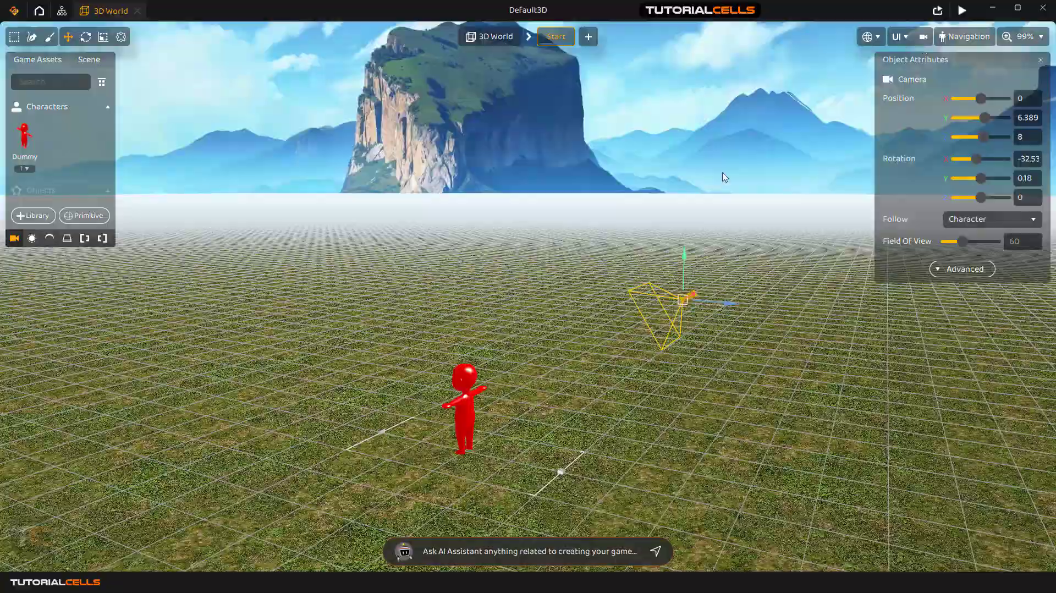
# Place a cube primitive on the ground behind the dummy and add several adjoining duplicates of it.
pyautogui.moveTo(528, 297); pyautogui.dragTo(548, 245, button='right')
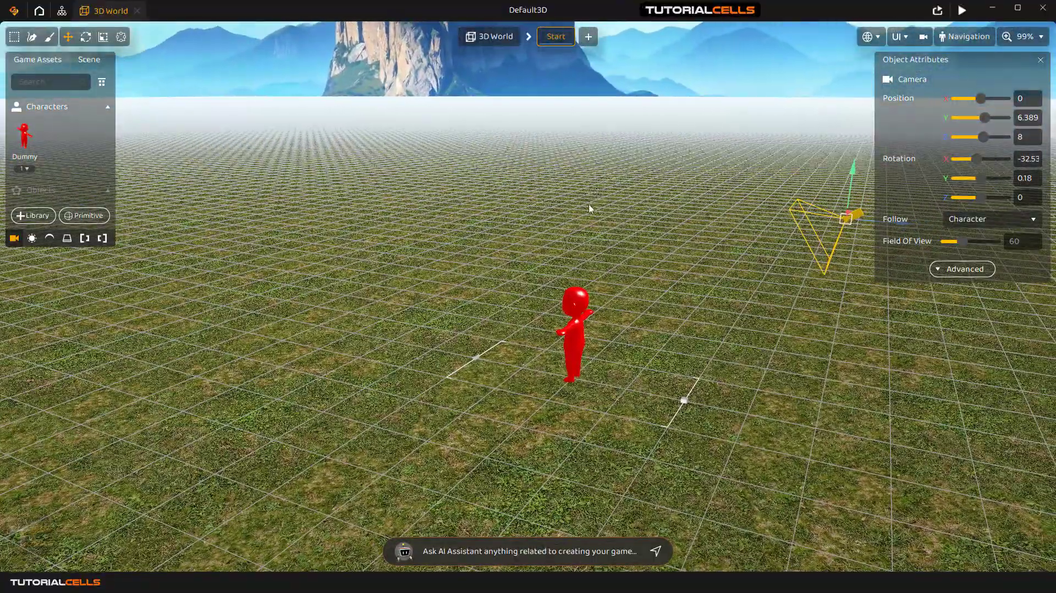
pyautogui.moveTo(594, 205)
pyautogui.mouseDown(button='right')
pyautogui.moveTo(597, 165)
pyautogui.moveTo(649, 121)
pyautogui.moveTo(611, 182)
pyautogui.moveTo(561, 185)
pyautogui.moveTo(649, 110)
pyautogui.moveTo(710, 143)
pyautogui.moveTo(594, 176)
pyautogui.moveTo(589, 159)
pyautogui.moveTo(593, 204)
pyautogui.mouseUp(button='right')
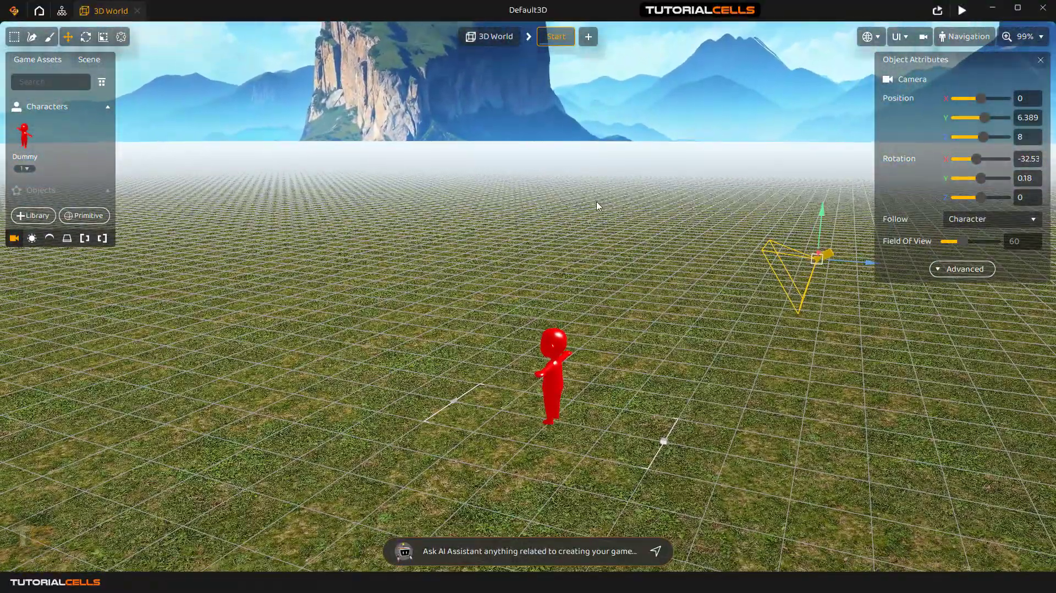
pyautogui.moveTo(597, 202)
pyautogui.mouseDown(button='right')
pyautogui.moveTo(585, 198)
pyautogui.moveTo(599, 204)
pyautogui.mouseUp(button='right')
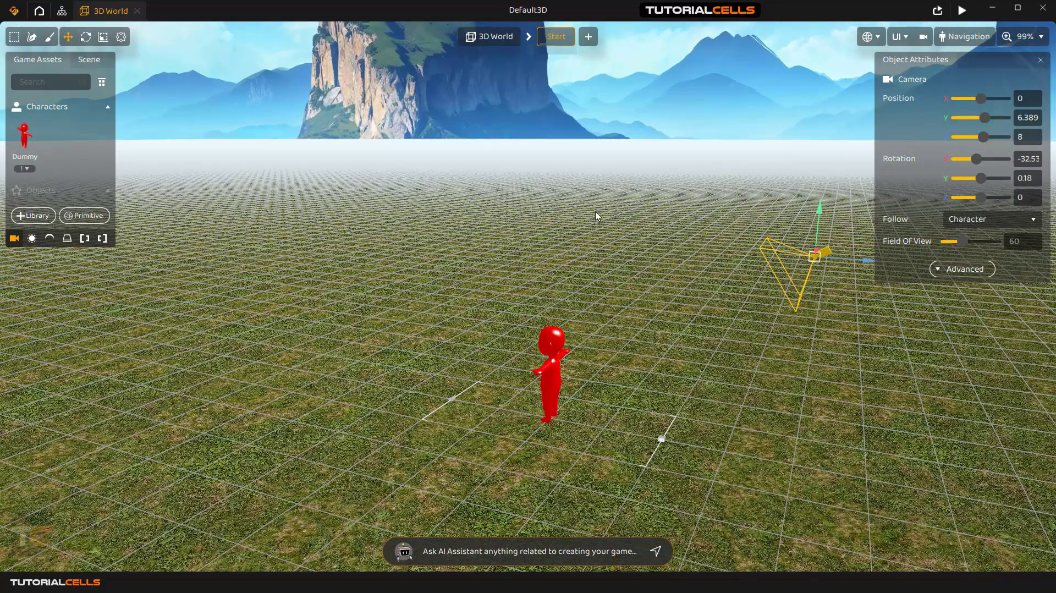
pyautogui.click(88, 216)
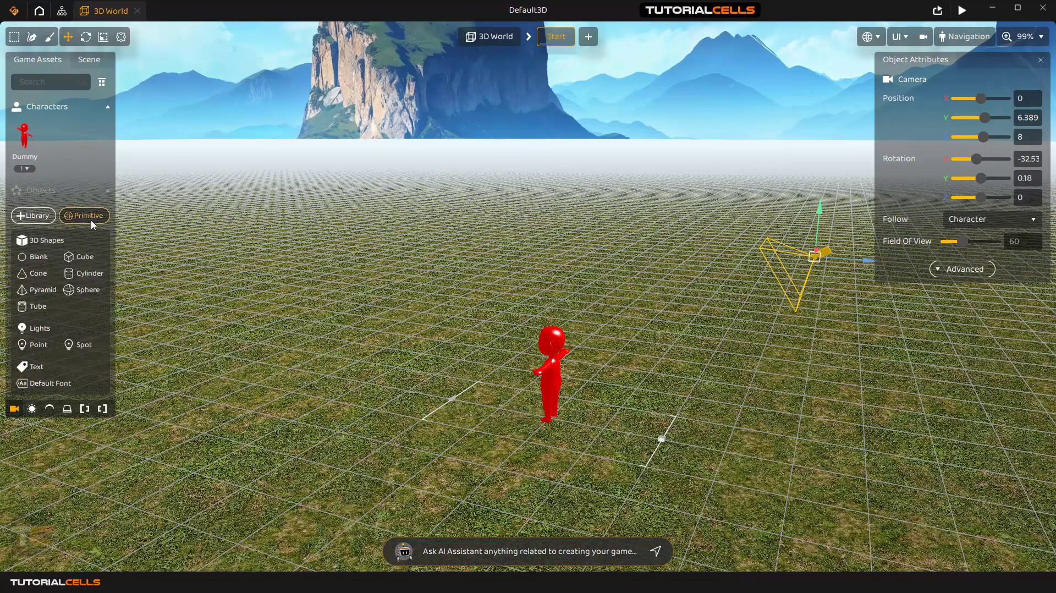
pyautogui.moveTo(78, 261); pyautogui.dragTo(413, 385)
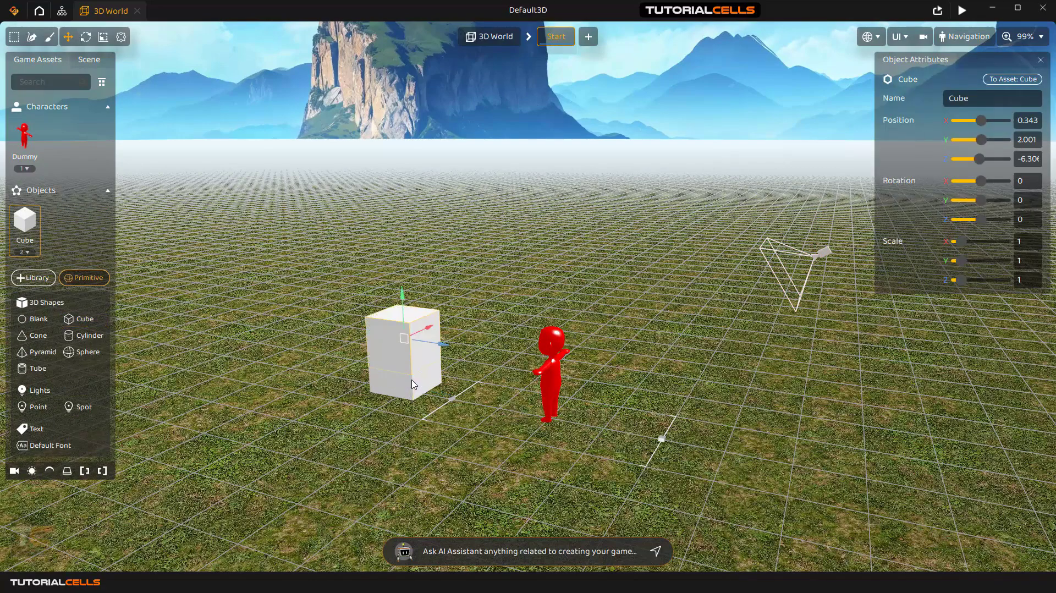
pyautogui.hotkey('ctrl', 'Right')
pyautogui.hotkey('ctrl', 'Left')
pyautogui.hotkey('ctrl', 'Down')
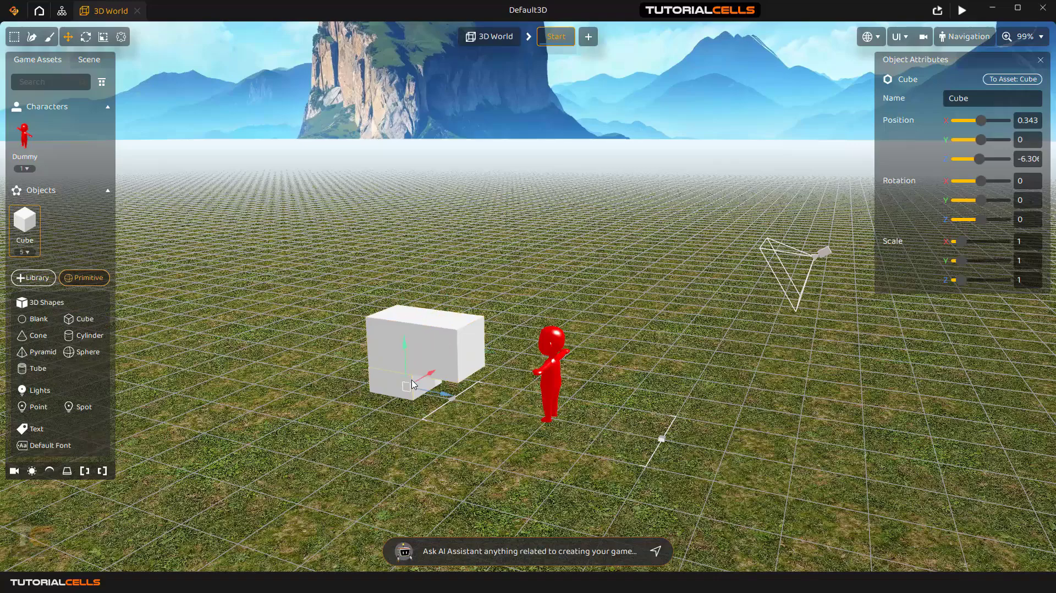
# Delete all of the cubes from the scene one by one.
pyautogui.click(438, 365)
pyautogui.press('Delete')
pyautogui.click(418, 358)
pyautogui.press('Delete')
pyautogui.click(414, 355)
pyautogui.press('Delete')
pyautogui.click(414, 354)
pyautogui.press('Delete')
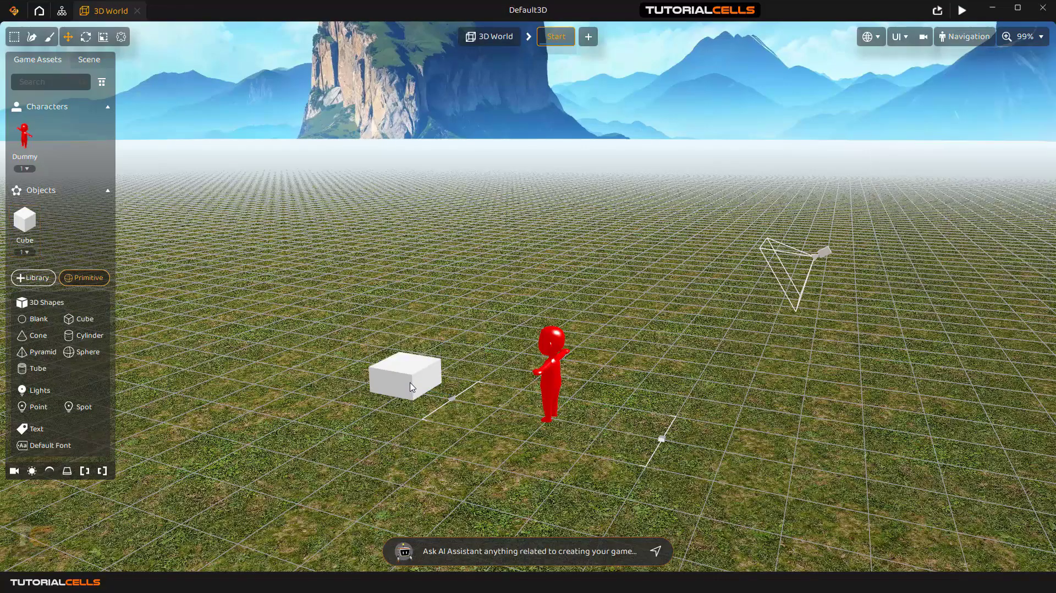
# Fly the editor viewpoint forward, backward and sideways around the dummy to view it from different angles.
pyautogui.moveTo(440, 370); pyautogui.dragTo(460, 387, button='right')
pyautogui.press('w')
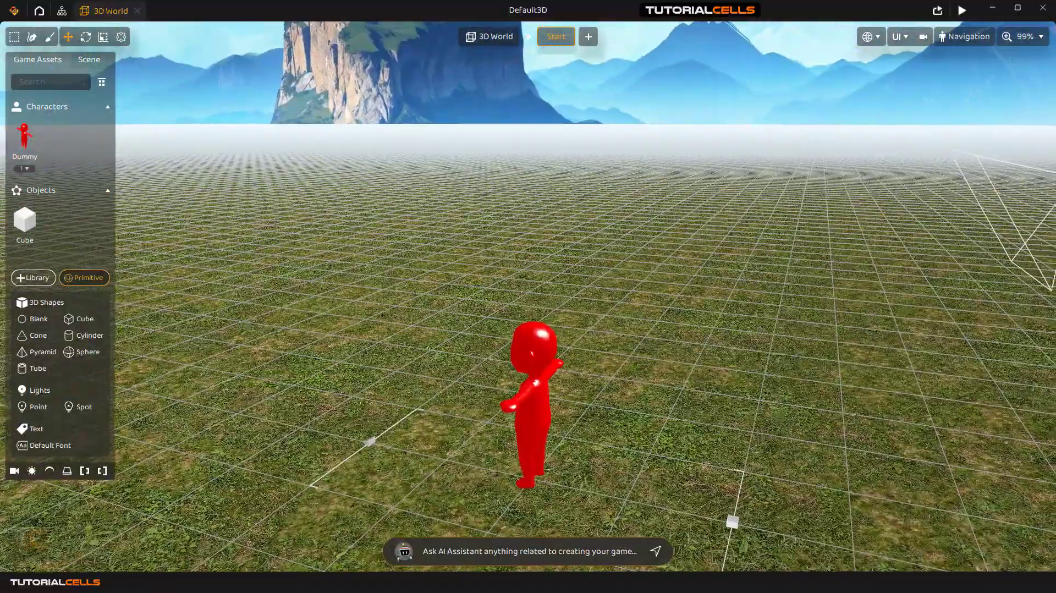
pyautogui.press('s')
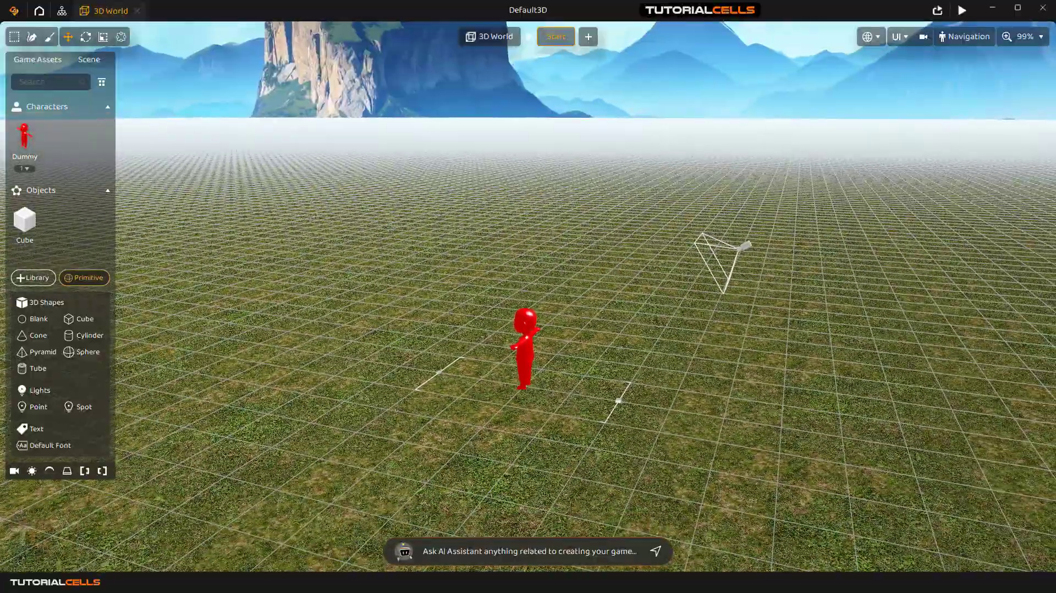
pyautogui.press('a')
pyautogui.press('d')
pyautogui.moveTo(528, 297); pyautogui.dragTo(476, 368, button='right')
pyautogui.press('w')
pyautogui.press('s')
pyautogui.press('s')
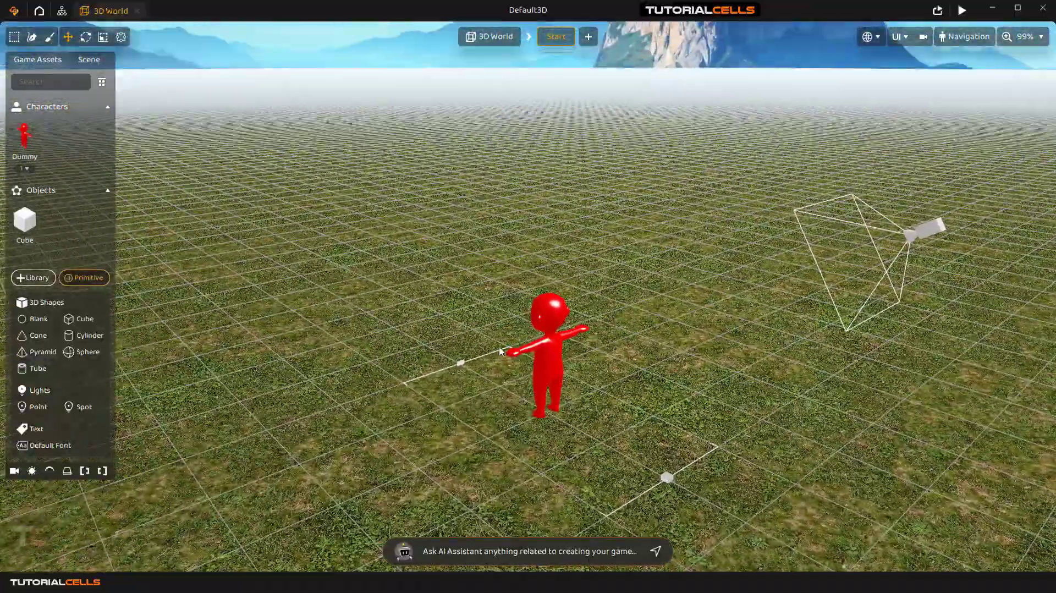
# Zoom the scene view in and out on the dummy and shift the view slightly.
pyautogui.scroll(2, 502, 346)
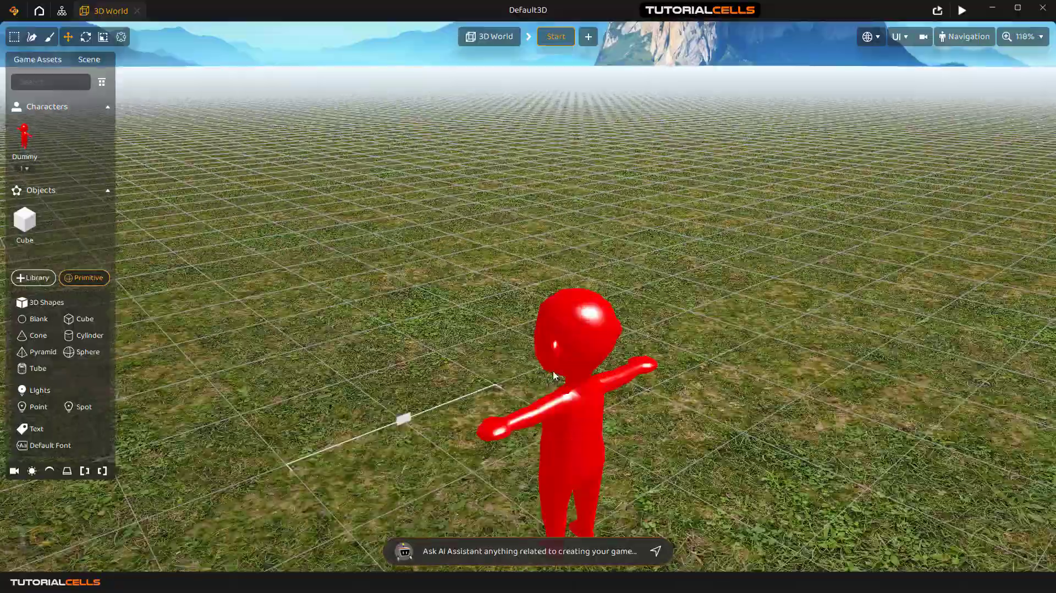
pyautogui.scroll(-6, 553, 375)
pyautogui.scroll(3, 553, 375)
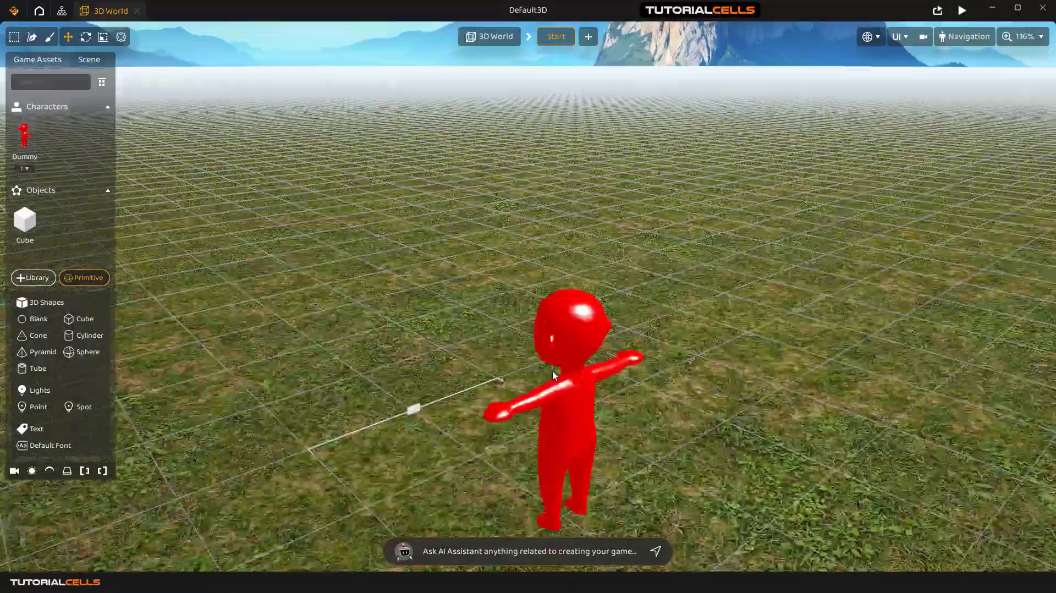
pyautogui.scroll(-1, 552, 376)
pyautogui.scroll(1, 554, 379)
pyautogui.scroll(-1, 554, 378)
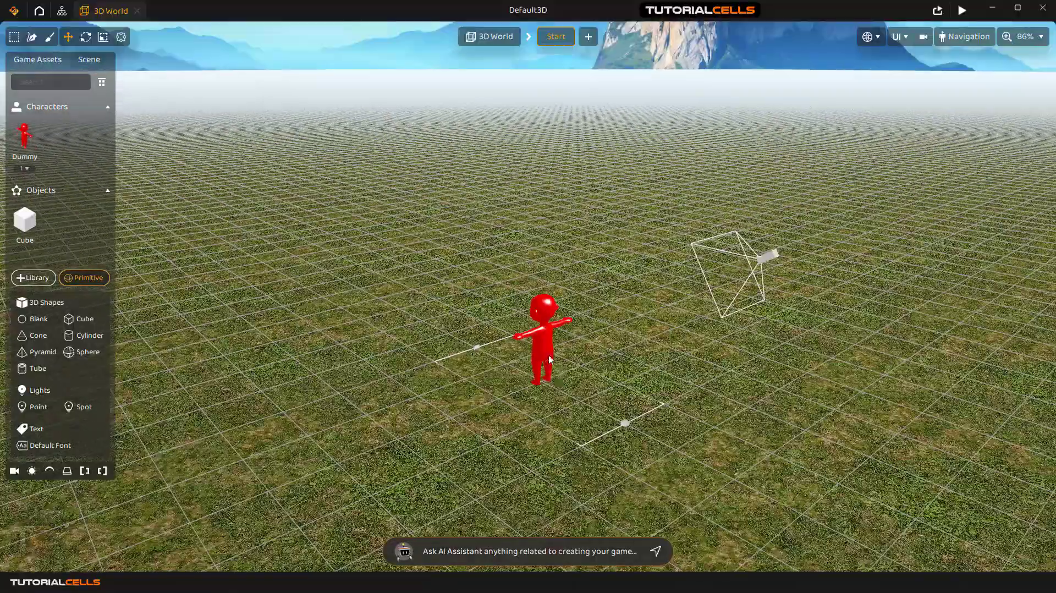
pyautogui.moveTo(547, 360)
pyautogui.mouseDown(button='middle')
pyautogui.moveTo(471, 364)
pyautogui.moveTo(539, 365)
pyautogui.mouseUp(button='middle')
# Select the dummy and then the ground to show their object attributes.
pyautogui.click(525, 350)
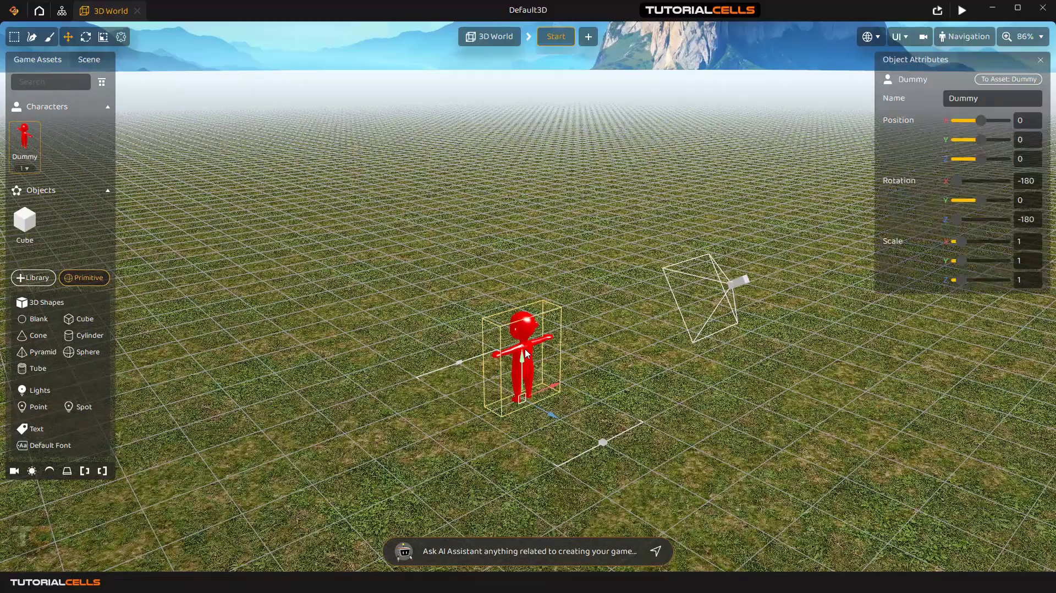
pyautogui.click(619, 358)
pyautogui.click(747, 461)
pyautogui.click(441, 460)
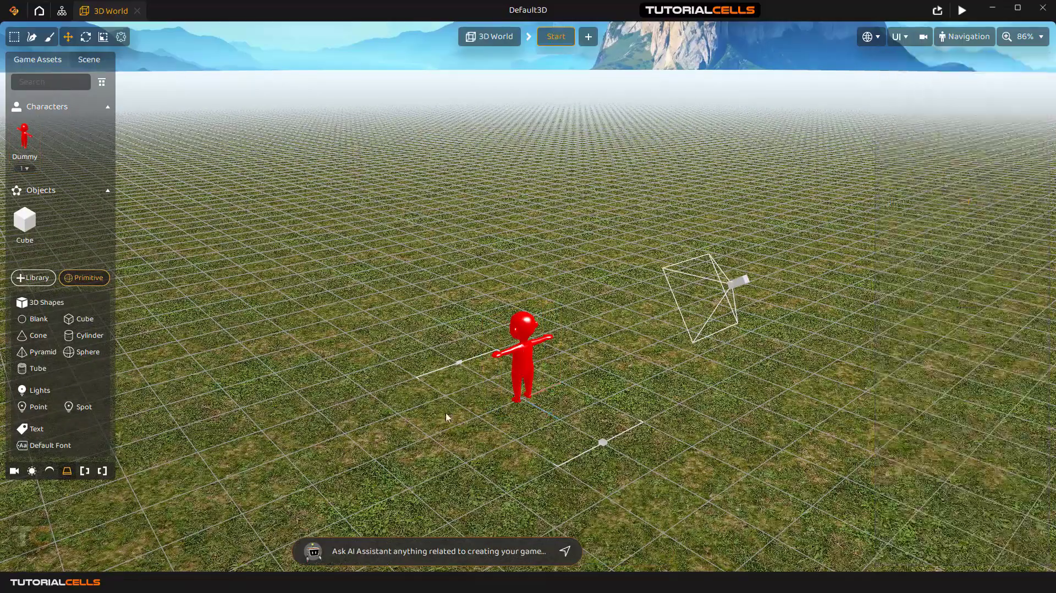
pyautogui.moveTo(537, 285); pyautogui.dragTo(540, 280, button='middle')
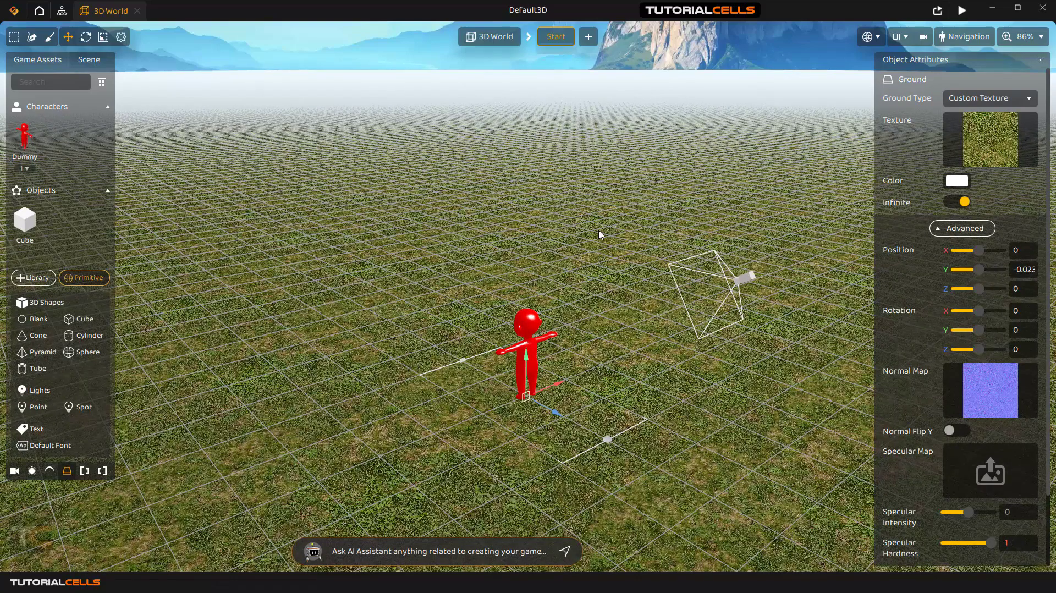
# Turn on Navigation mode, try Mouse Look, and move the viewpoint forward, backward, left and right.
pyautogui.click(968, 37)
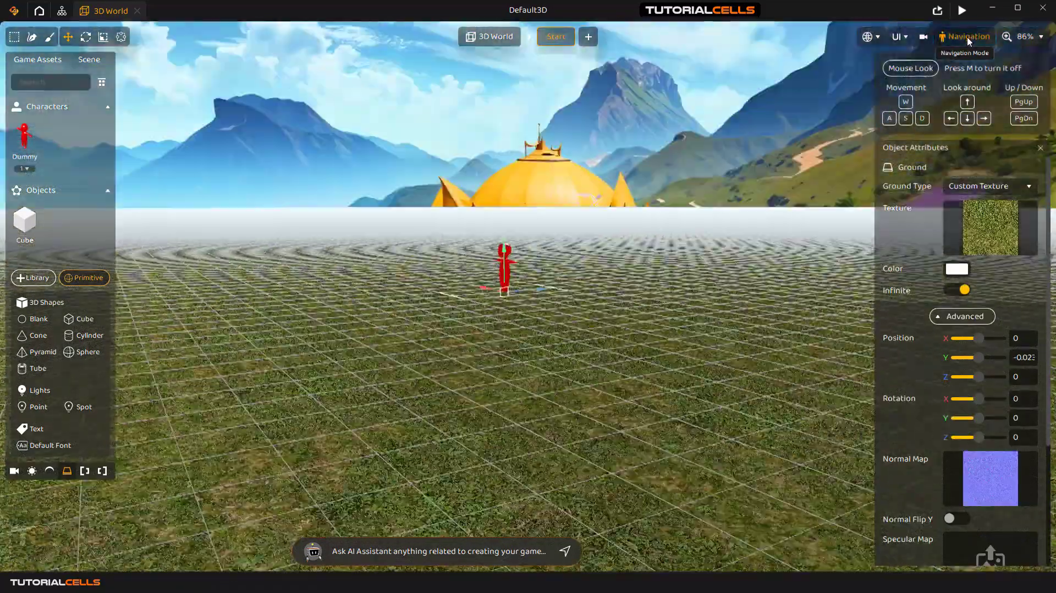
pyautogui.click(911, 69)
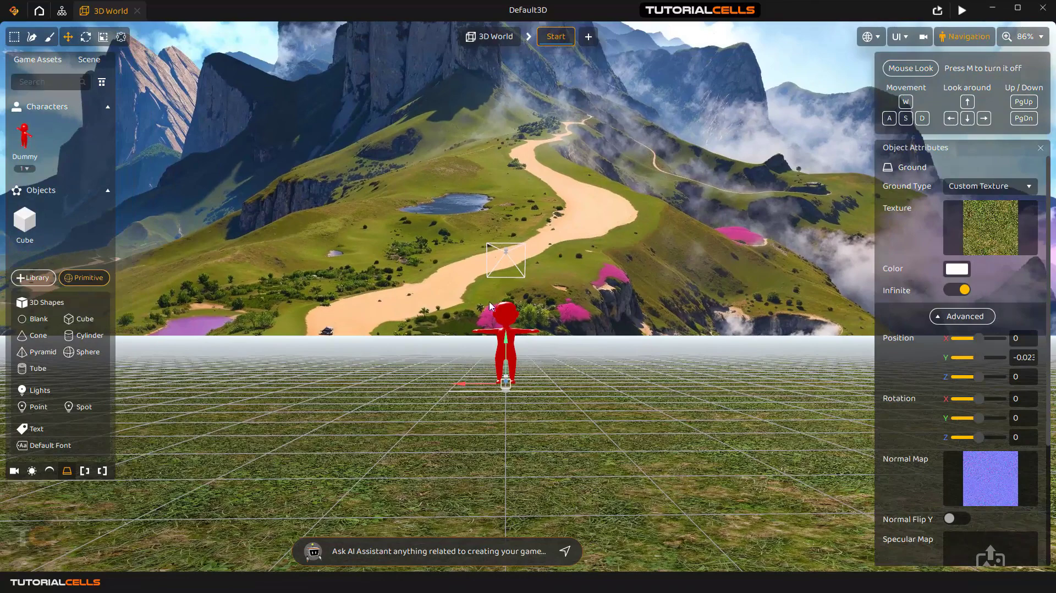
pyautogui.press('w')
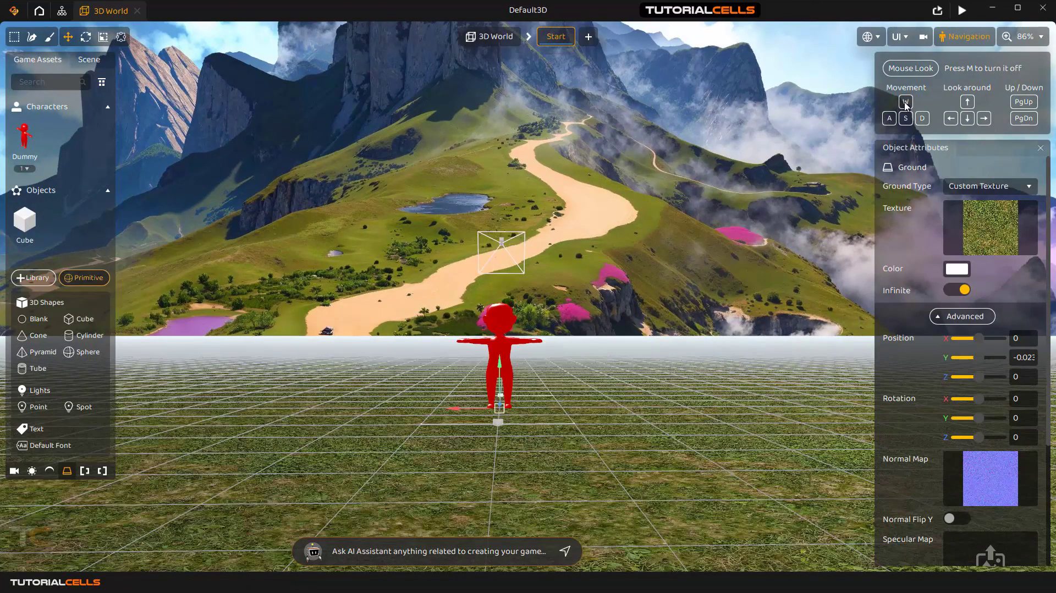
pyautogui.press('s')
pyautogui.press('a')
pyautogui.press('d')
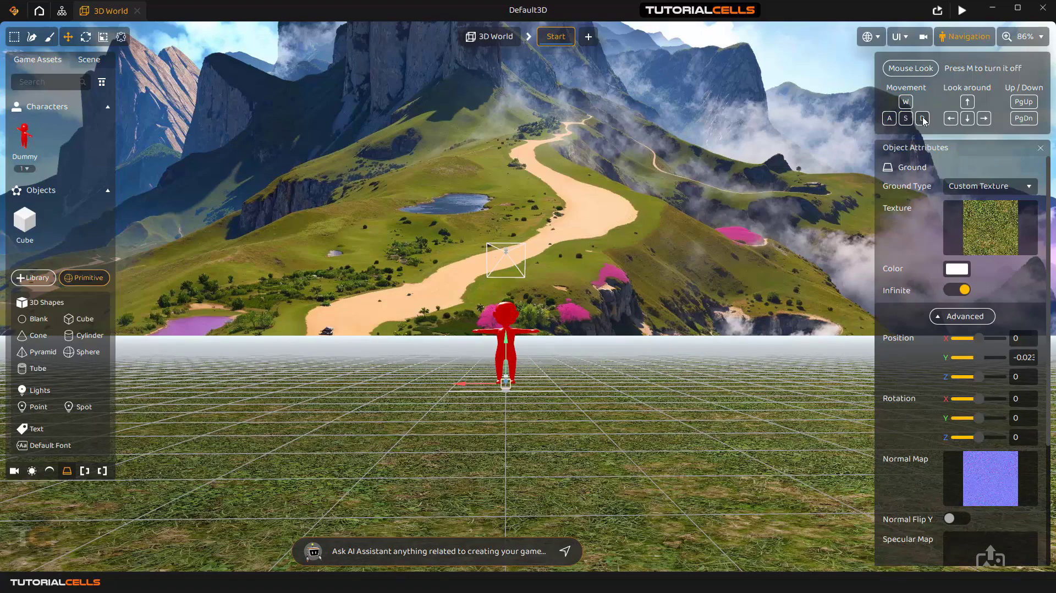
# Look around the scene in Navigation mode by turning the viewpoint up, down, left and right.
pyautogui.press('Up')
pyautogui.press('Down')
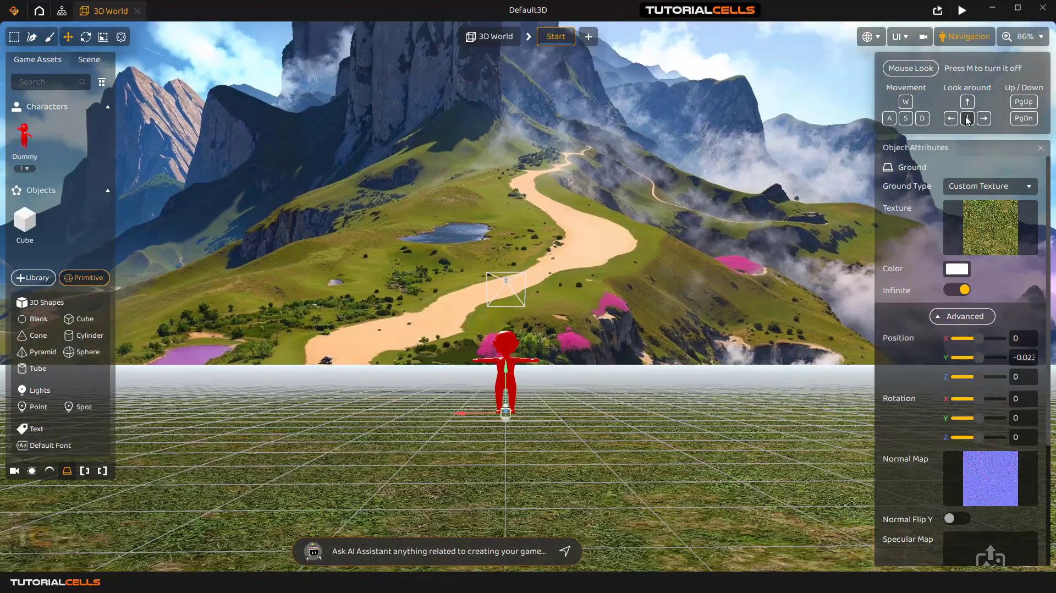
pyautogui.press('Left')
pyautogui.press('Right')
pyautogui.press('Down')
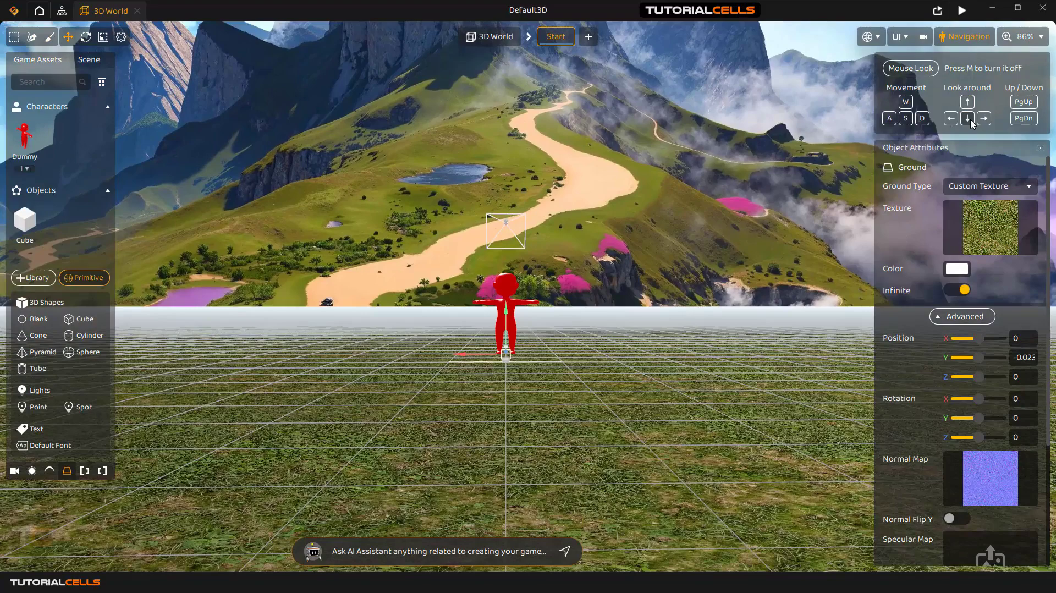
pyautogui.press('Up')
pyautogui.press('Down')
pyautogui.press('Down')
pyautogui.press('Left')
pyautogui.press('Up')
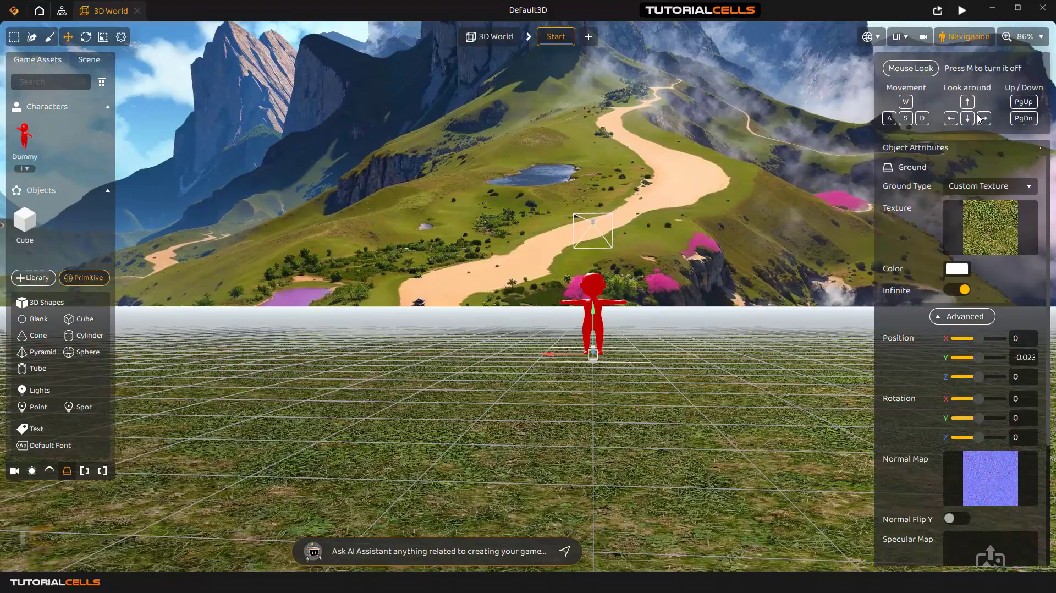
pyautogui.press('Right')
pyautogui.click(971, 117)
pyautogui.click(951, 117)
pyautogui.click(967, 113)
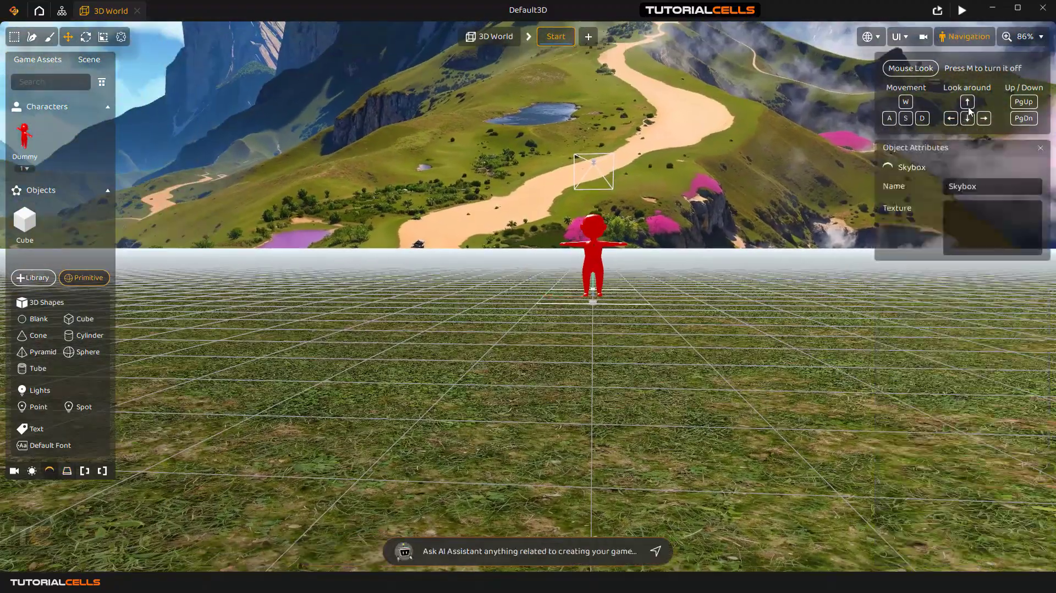
pyautogui.click(968, 102)
pyautogui.click(966, 118)
pyautogui.click(951, 118)
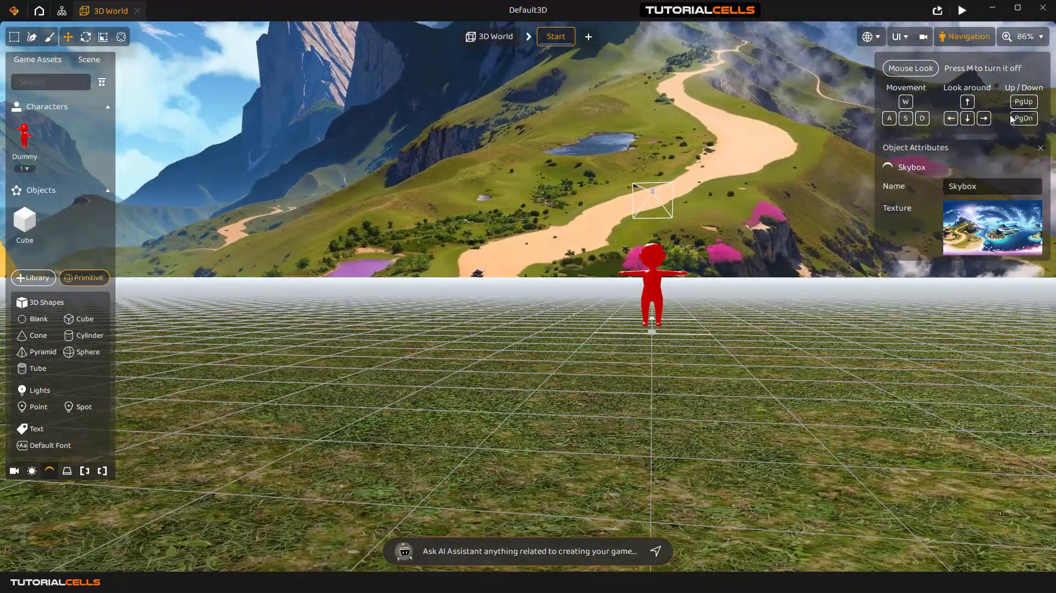
# Raise and lower the viewpoint in Navigation mode and turn it to look down at the dummy.
pyautogui.click(1017, 108)
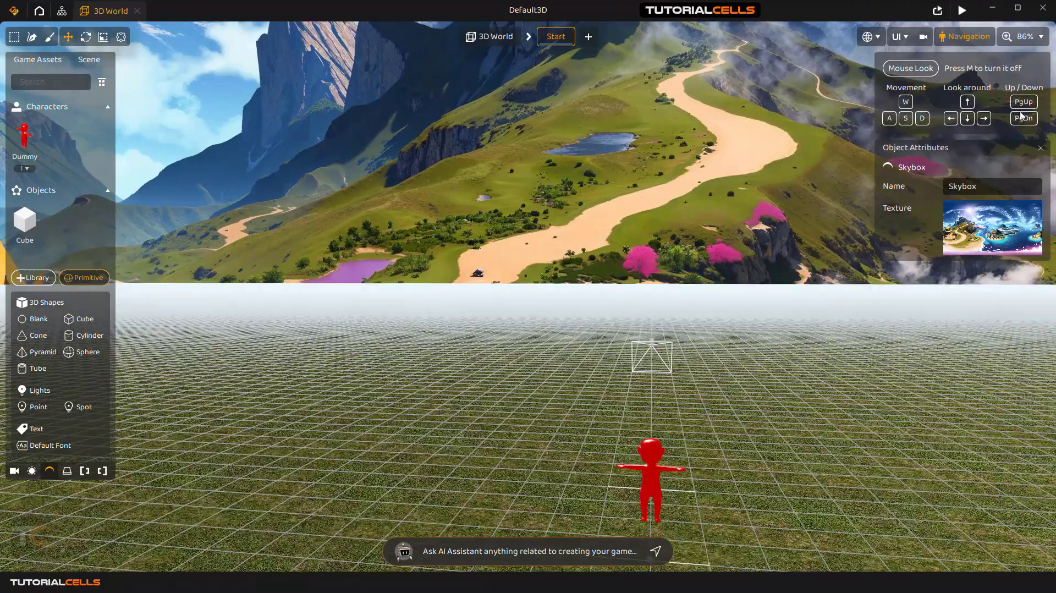
pyautogui.click(1019, 104)
pyautogui.click(1022, 117)
pyautogui.click(1022, 117)
pyautogui.click(1022, 117)
pyautogui.click(1022, 117)
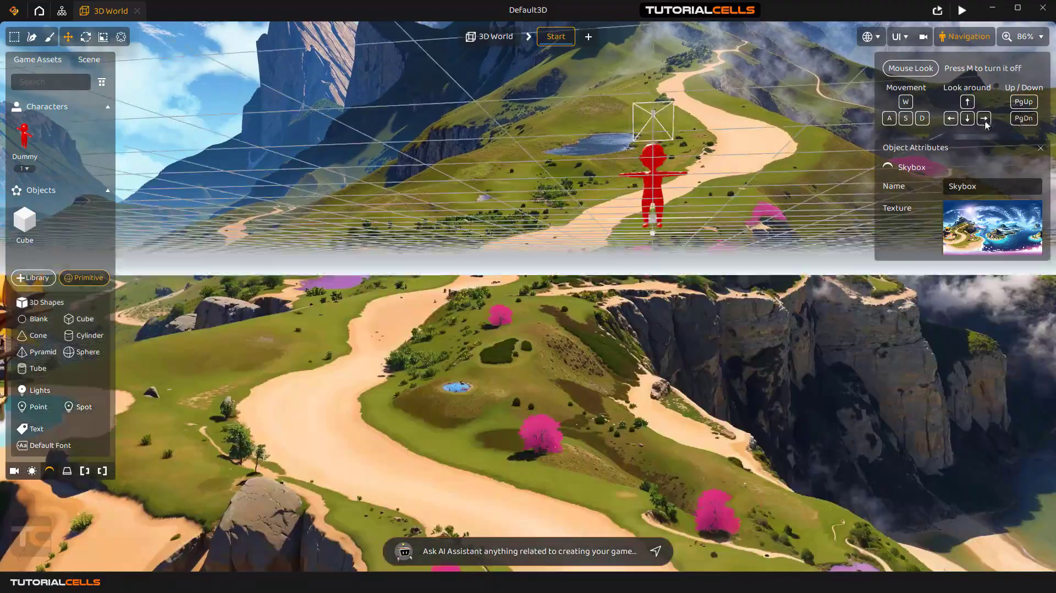
pyautogui.moveTo(801, 127); pyautogui.dragTo(725, 278, button='right')
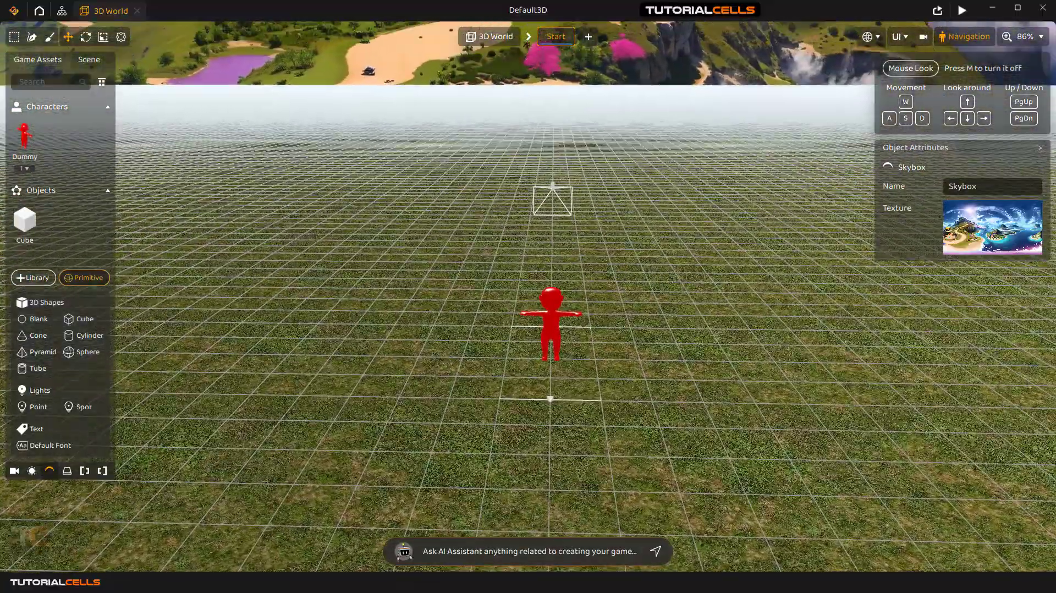
# Turn off Navigation mode and rotate and pan the regular scene view around the dummy.
pyautogui.click(965, 38)
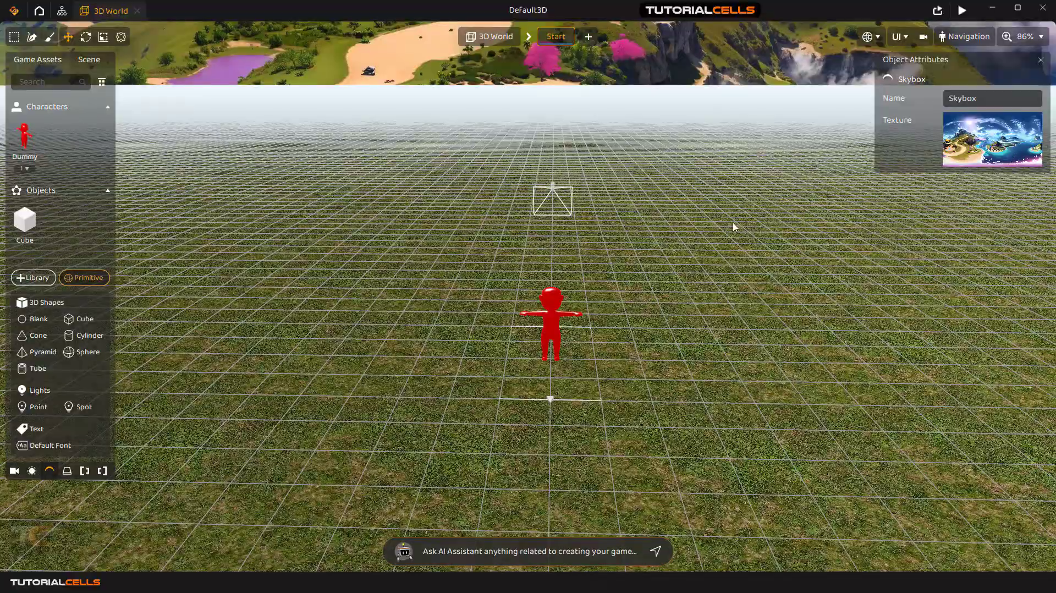
pyautogui.moveTo(726, 220)
pyautogui.mouseDown(button='right')
pyautogui.moveTo(718, 204)
pyautogui.moveTo(730, 201)
pyautogui.mouseUp(button='right')
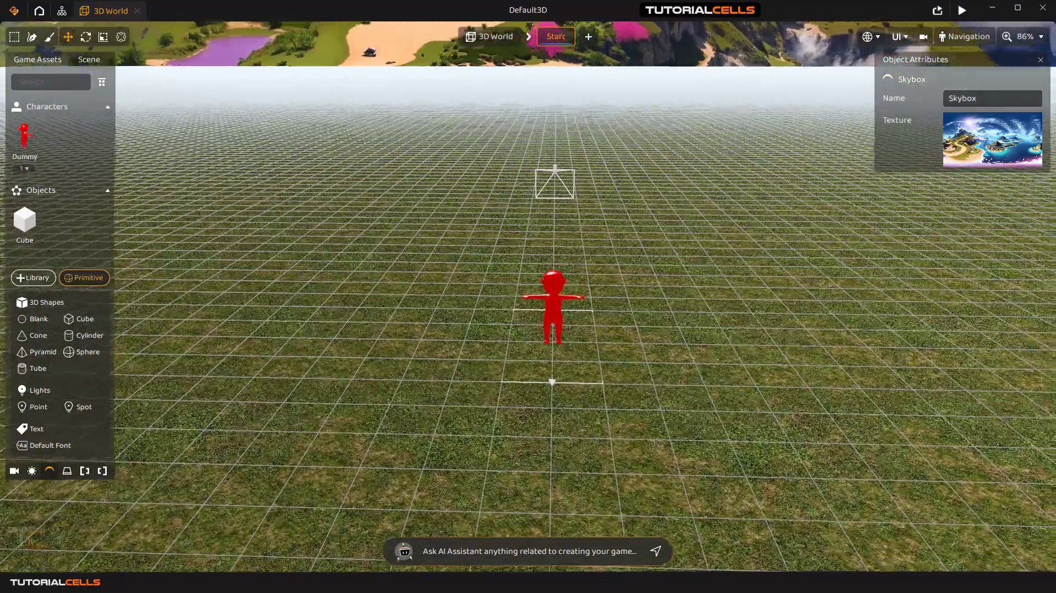
pyautogui.moveTo(730, 200); pyautogui.dragTo(725, 311, button='middle')
pyautogui.moveTo(725, 310); pyautogui.dragTo(737, 263, button='right')
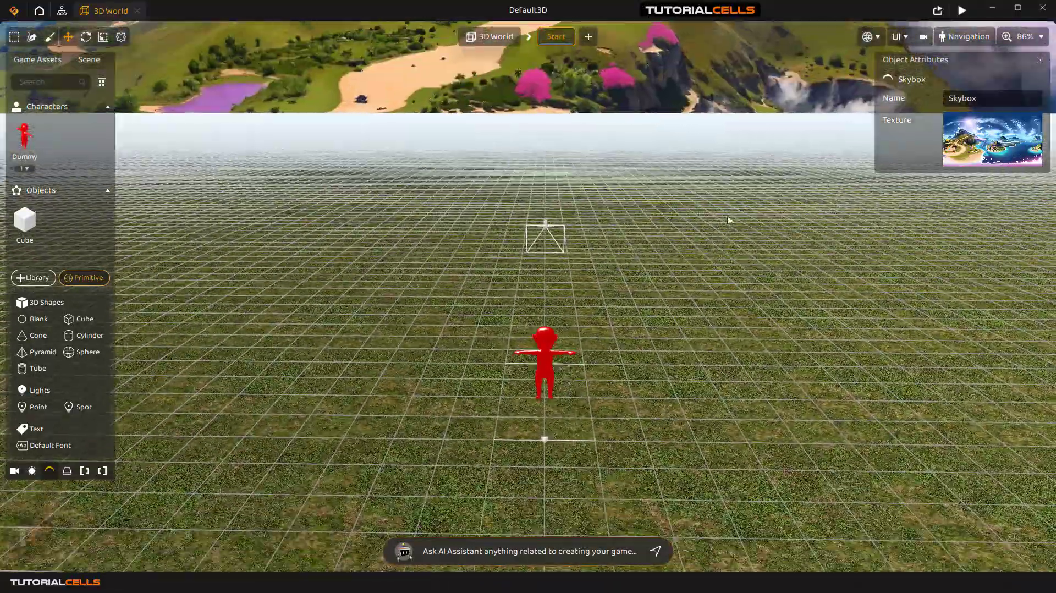
# Leave the 3D World scene for the project's Mind Map and look over its node layout from near and far.
pyautogui.moveTo(731, 221); pyautogui.dragTo(640, 254, button='right')
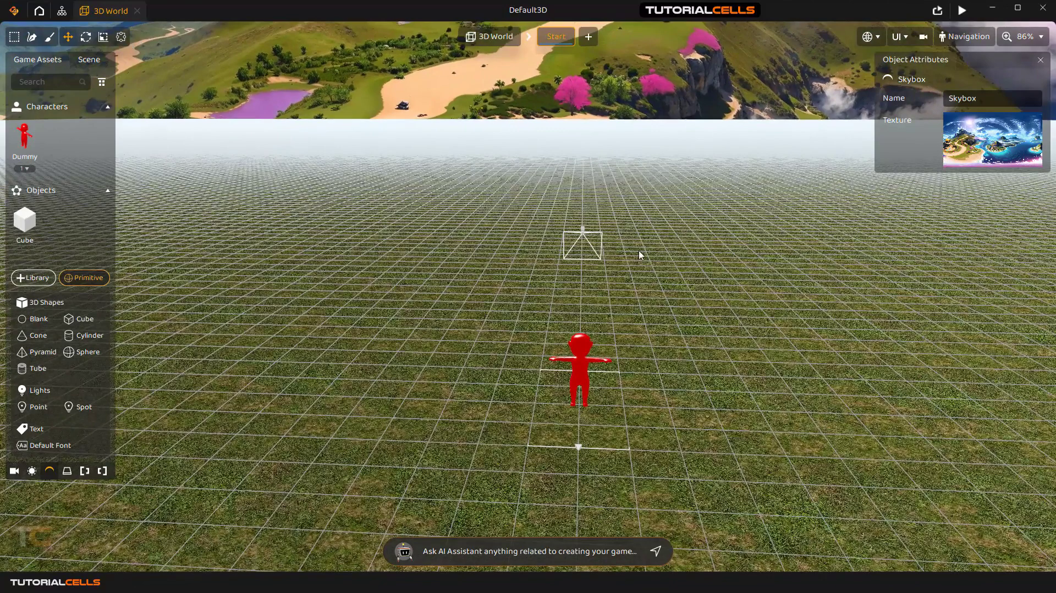
pyautogui.click(62, 10)
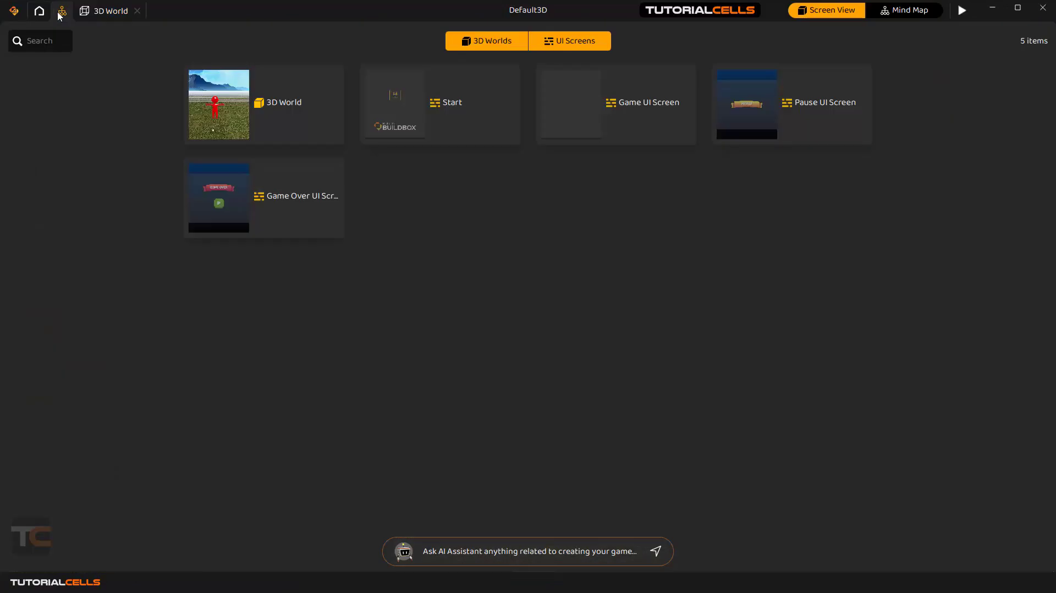
pyautogui.click(903, 12)
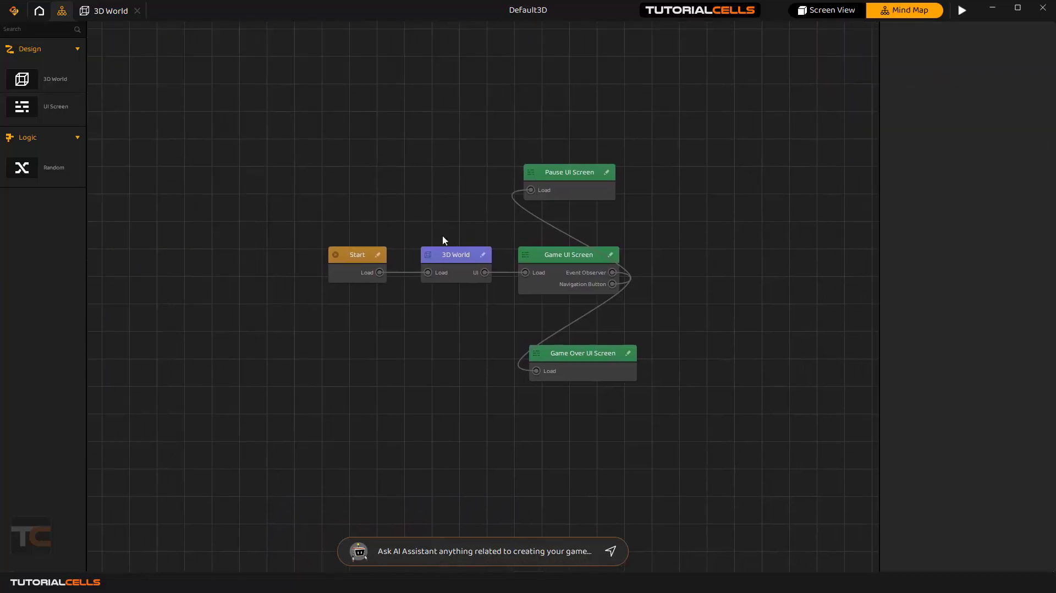
pyautogui.moveTo(494, 211); pyautogui.dragTo(539, 220)
pyautogui.scroll(-5, 538, 220)
pyautogui.scroll(10, 539, 222)
pyautogui.scroll(-4, 543, 222)
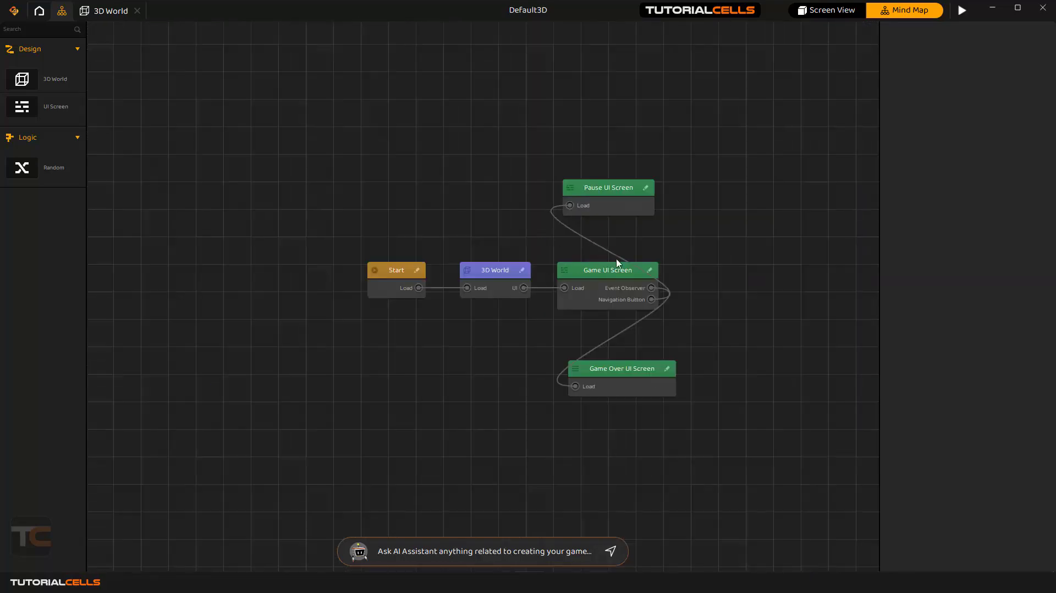
# Spread out the Mind Map: move Pause and Game Over UI Screen away from Game UI Screen, and shift Game UI Screen, 3D World and Start slightly.
pyautogui.moveTo(629, 191); pyautogui.dragTo(778, 171)
pyautogui.moveTo(629, 270); pyautogui.dragTo(618, 280)
pyautogui.moveTo(622, 368); pyautogui.dragTo(724, 394)
pyautogui.moveTo(495, 275); pyautogui.dragTo(479, 279)
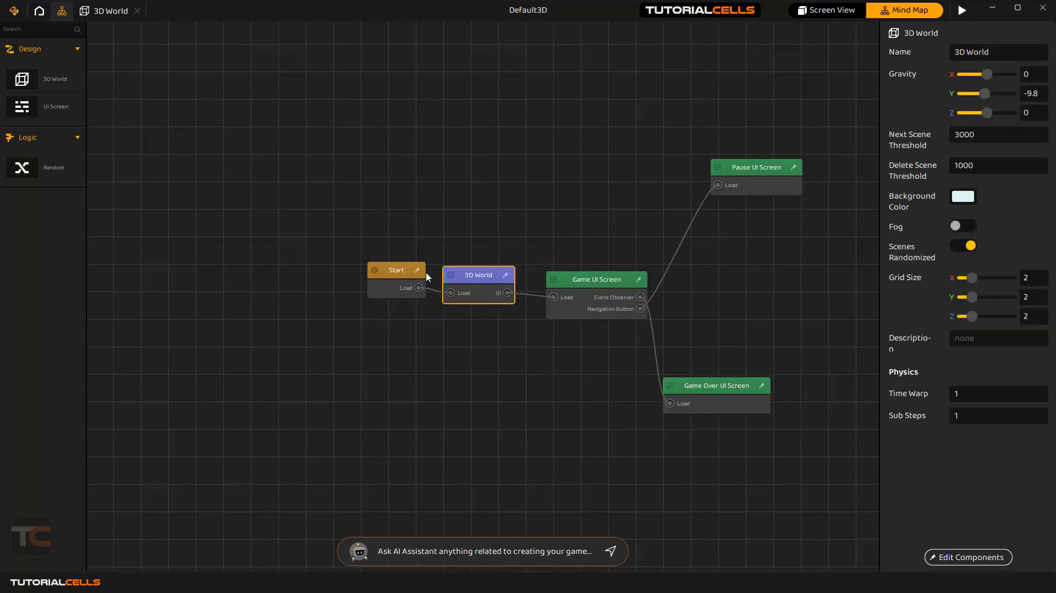
pyautogui.moveTo(394, 270); pyautogui.dragTo(361, 279)
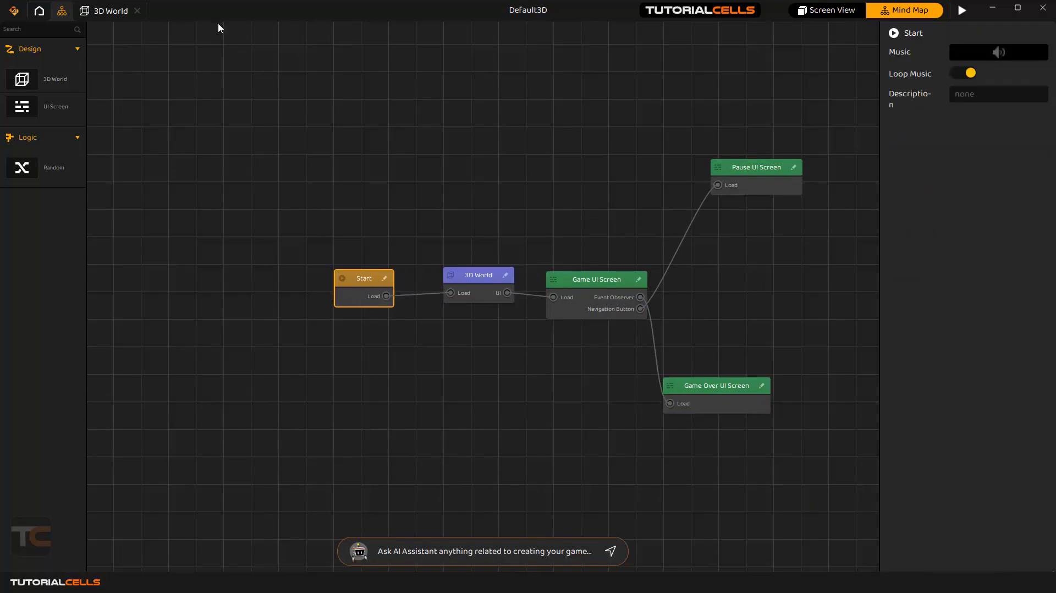
# Return to the 3D World scene and select the dummy character.
pyautogui.click(112, 16)
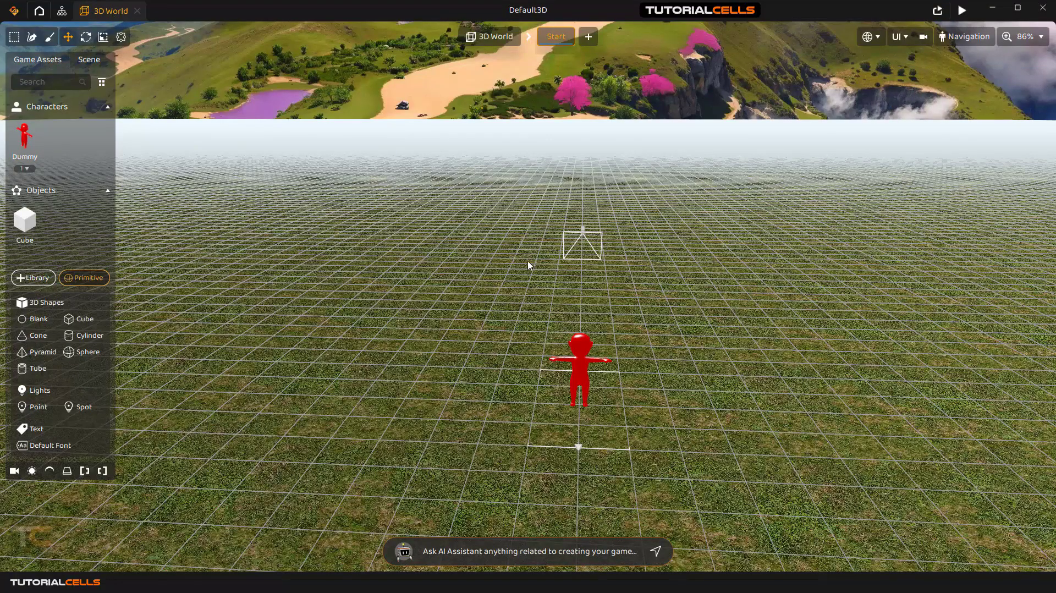
pyautogui.click(574, 351)
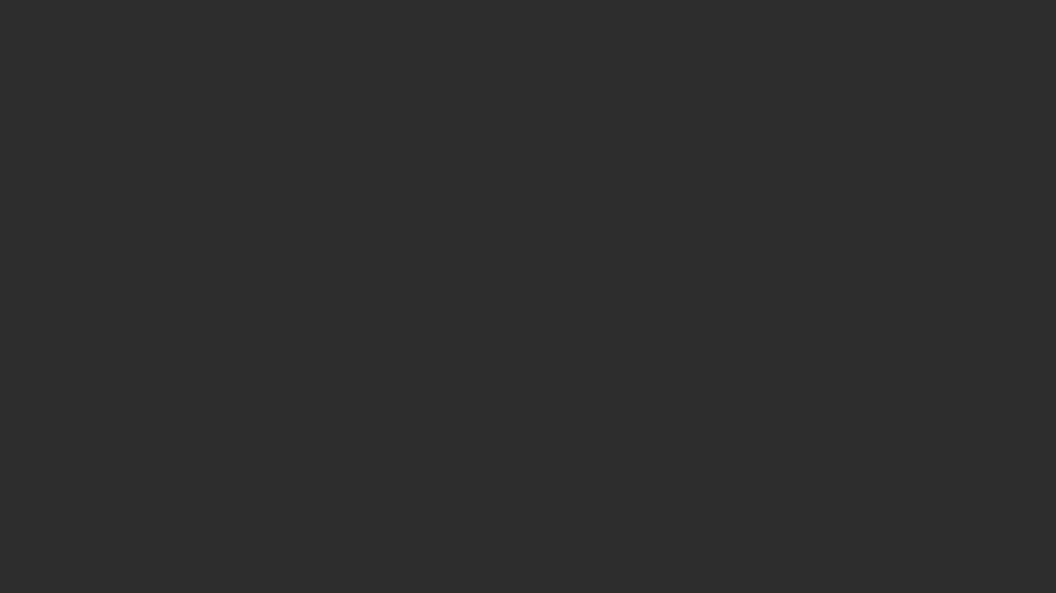